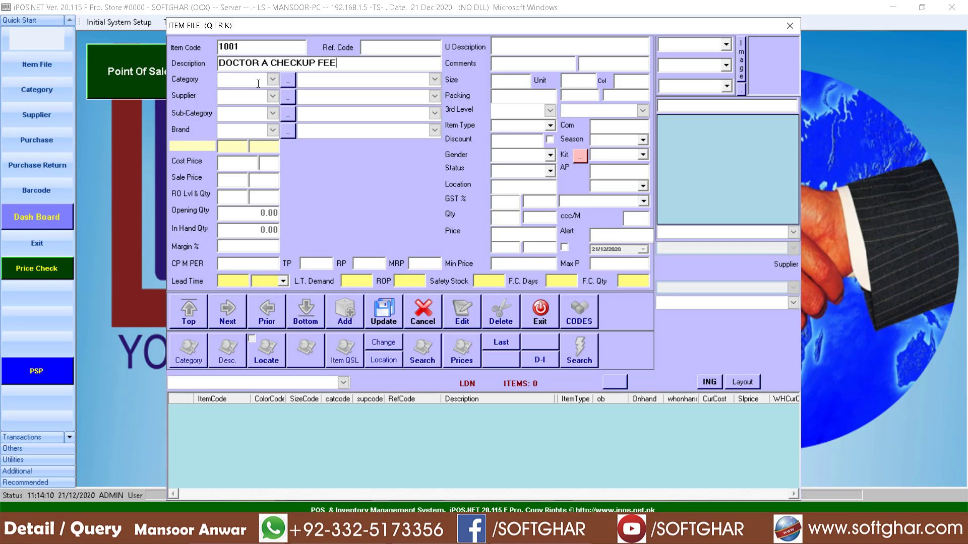
Step: Add the categories DOCTOR CHECKUP and TESTS from the Category list
{"action": "left_click", "coordinate": [289, 80]}
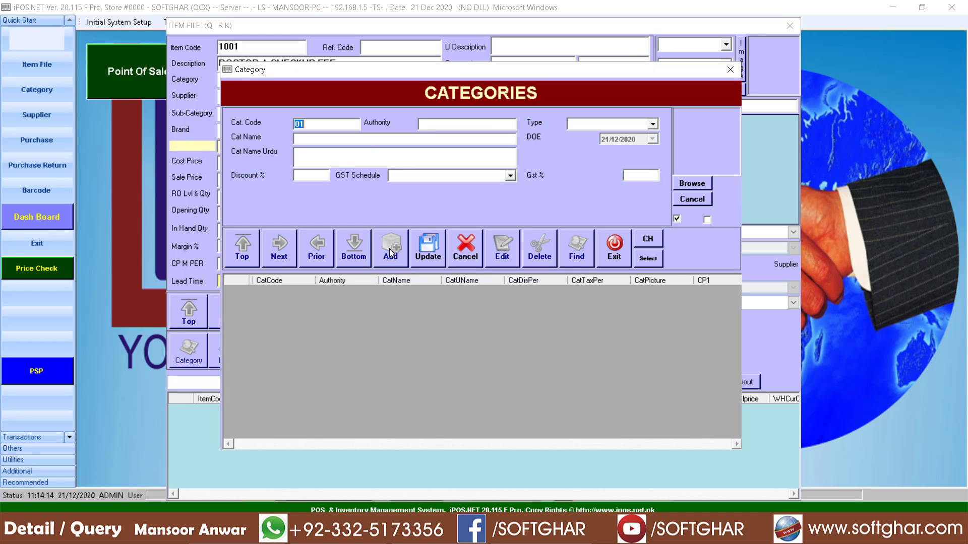
{"action": "left_click", "coordinate": [323, 138]}
{"action": "type", "text": "DOCTOR CHECKUP"}
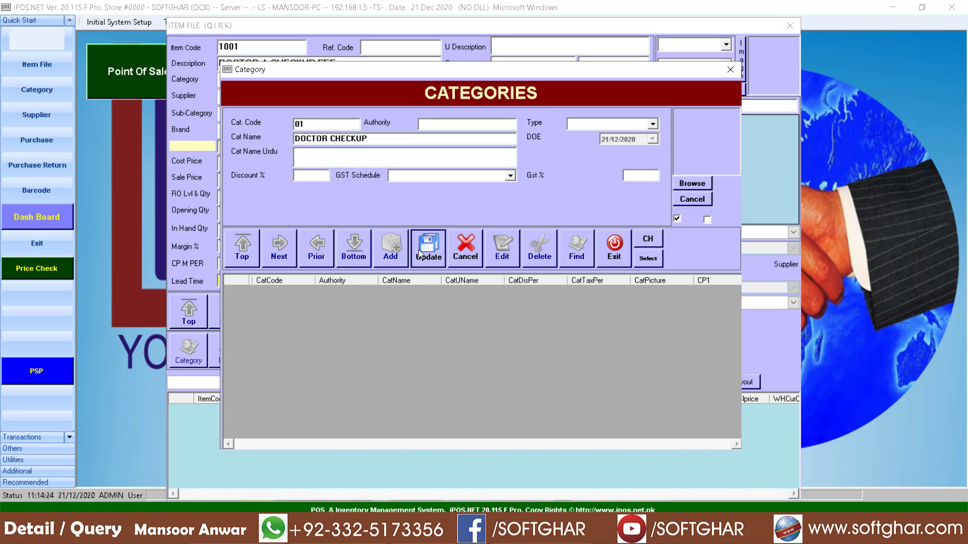
{"action": "left_click", "coordinate": [418, 249]}
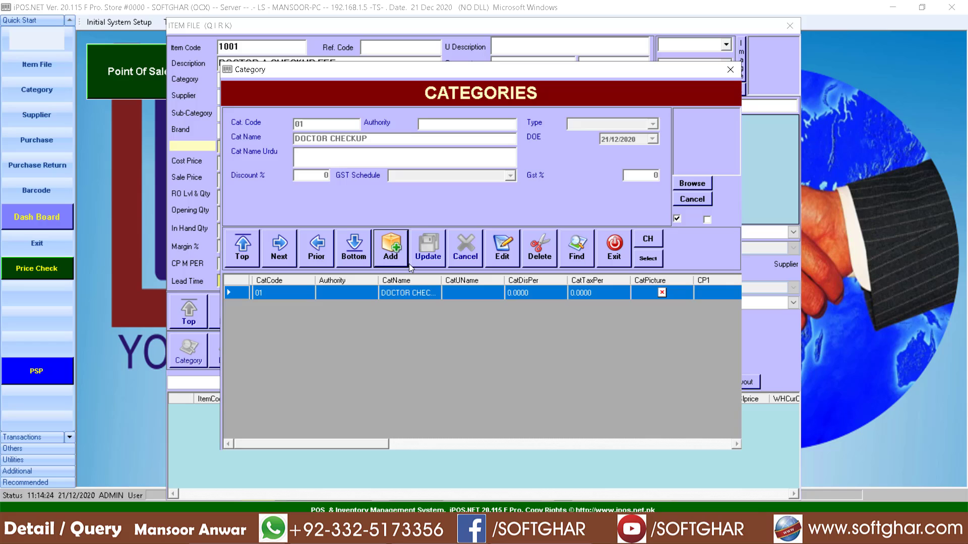
{"action": "left_click", "coordinate": [314, 141]}
{"action": "type", "text": "TESTS"}
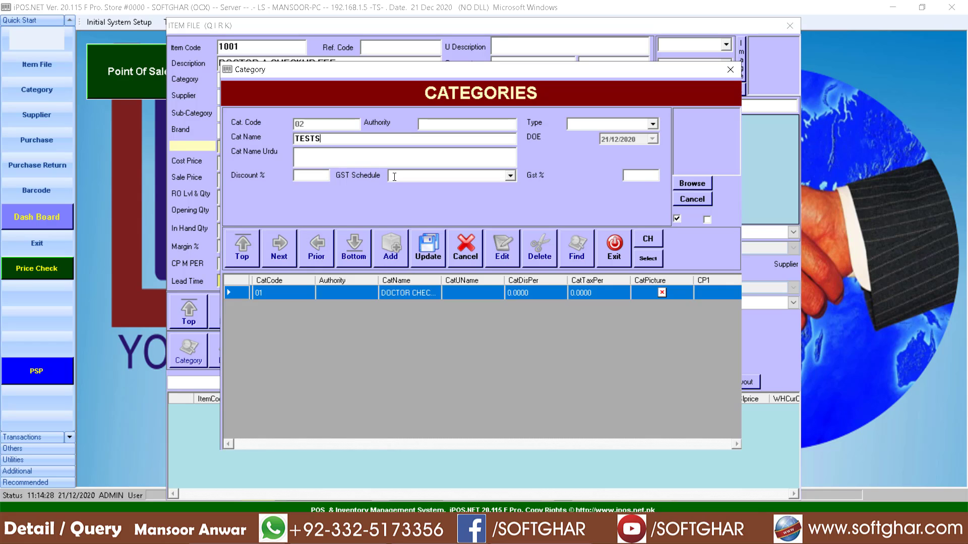
{"action": "left_click", "coordinate": [440, 247]}
Step: Add the categories MISE and MEDCINES
{"action": "left_click", "coordinate": [391, 252]}
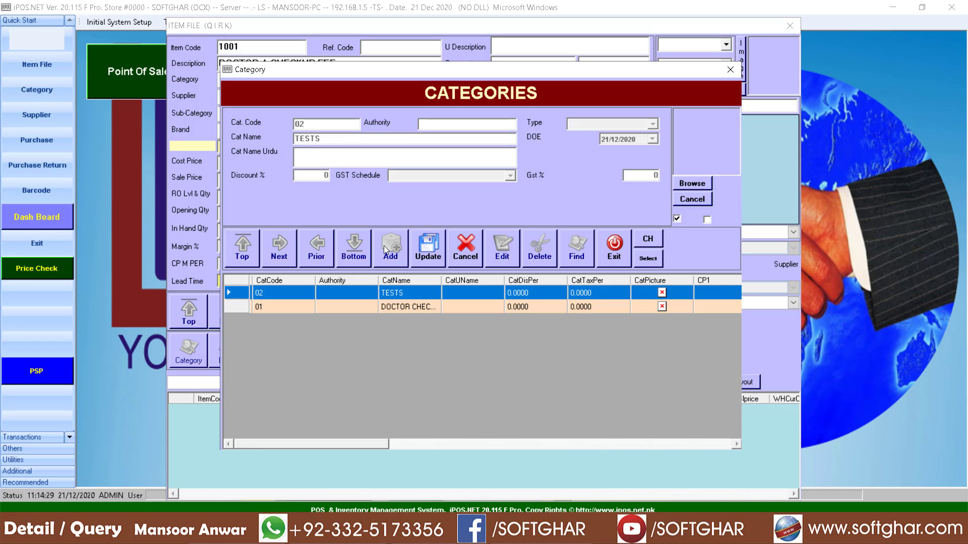
{"action": "type", "text": "MISE"}
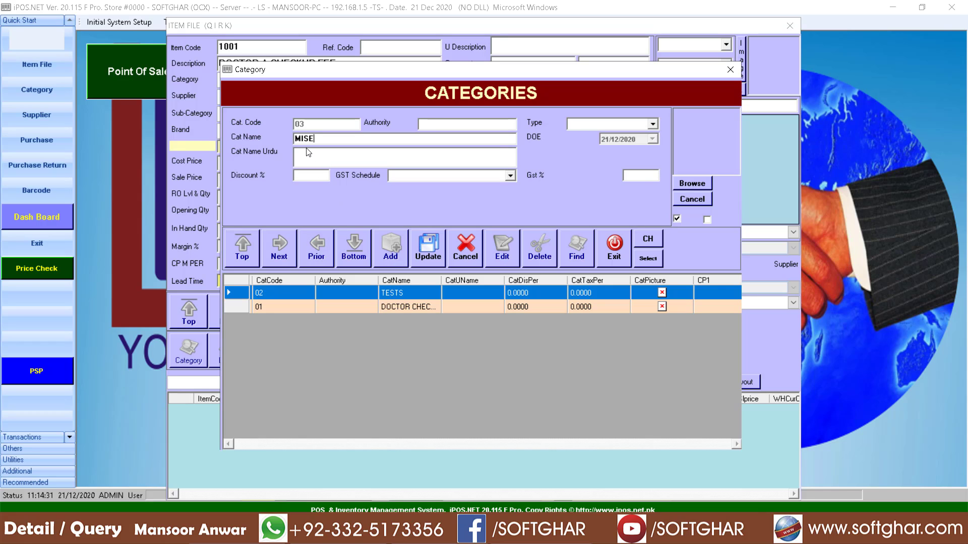
{"action": "left_click", "coordinate": [428, 250]}
{"action": "left_click", "coordinate": [504, 303]}
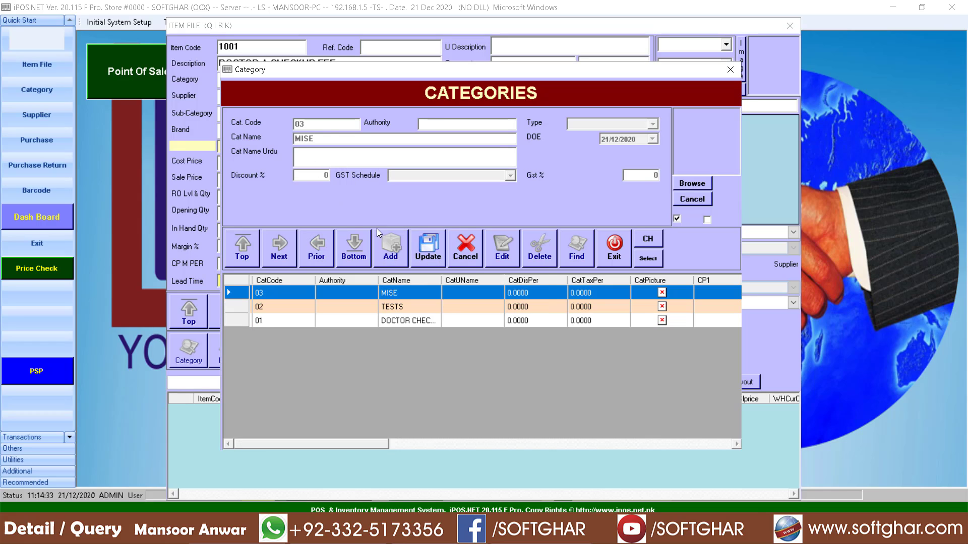
{"action": "left_click", "coordinate": [390, 247]}
{"action": "type", "text": "MED"}
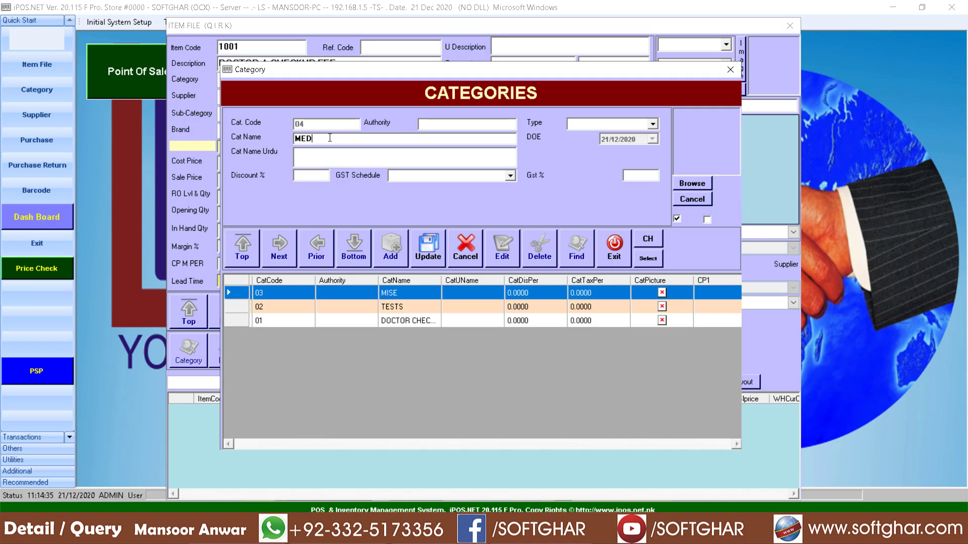
{"action": "type", "text": "CINES"}
{"action": "left_click", "coordinate": [421, 259]}
Step: Save item 1001 under category DOCTOR CHECKUP with sale price 1200
{"action": "left_click", "coordinate": [509, 303]}
{"action": "left_click", "coordinate": [611, 264]}
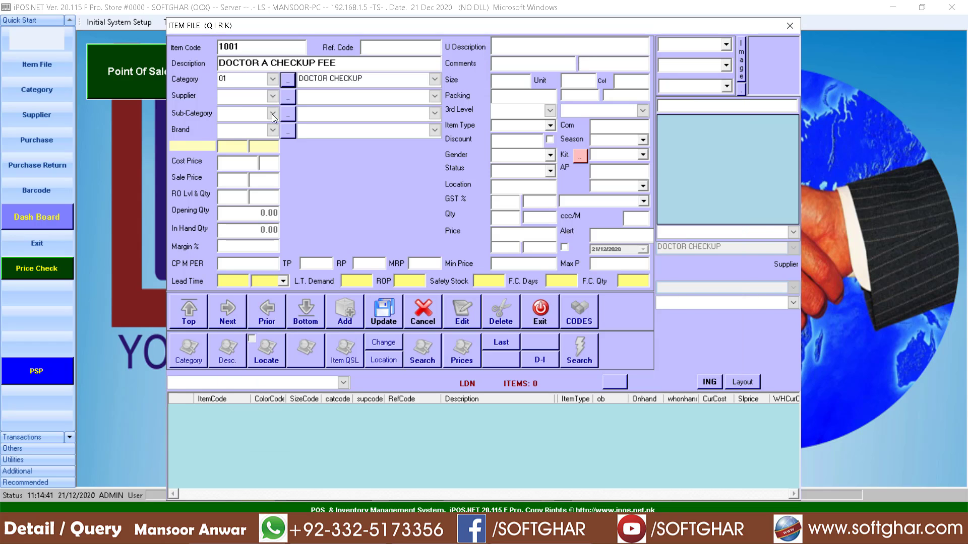
{"action": "left_click", "coordinate": [274, 80]}
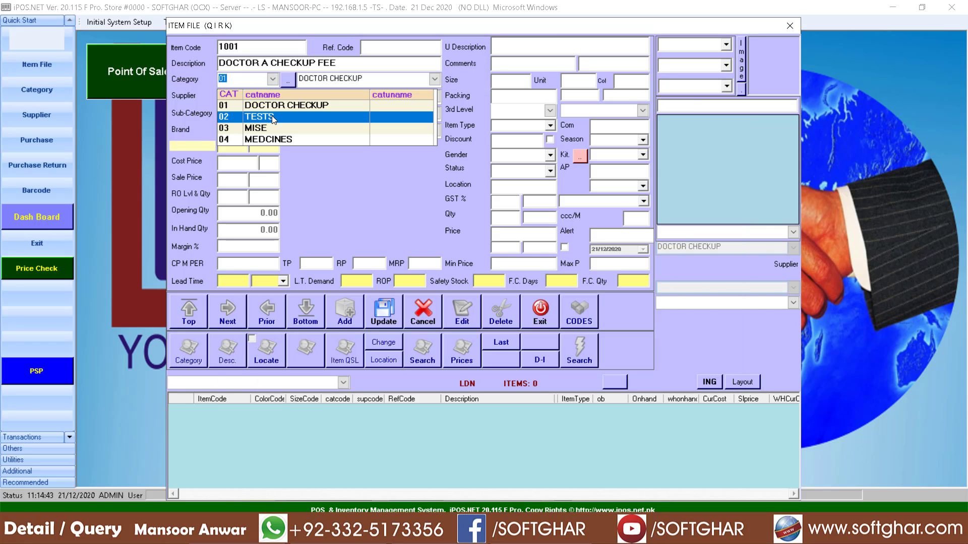
{"action": "left_click", "coordinate": [277, 107]}
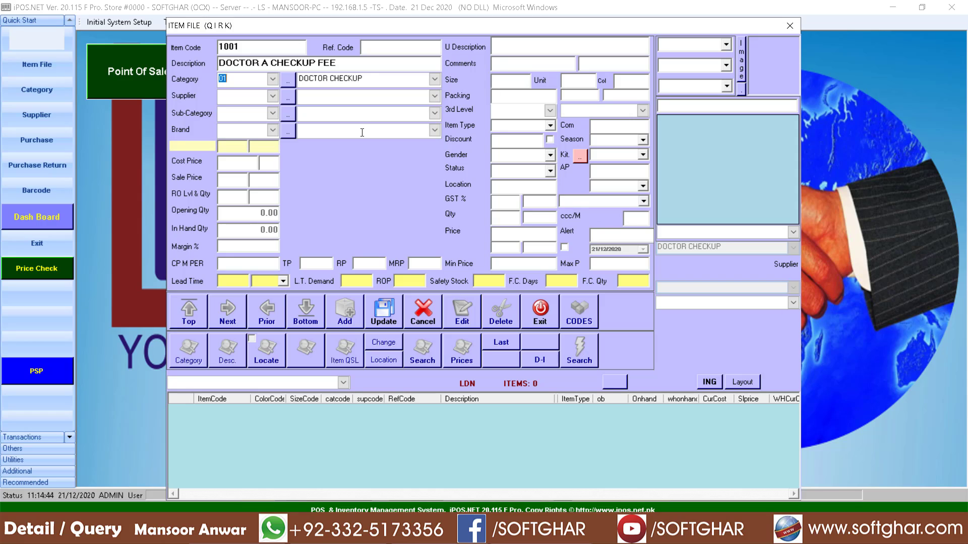
{"action": "left_click", "coordinate": [230, 182]}
{"action": "type", "text": "1200"}
{"action": "left_click", "coordinate": [385, 320]}
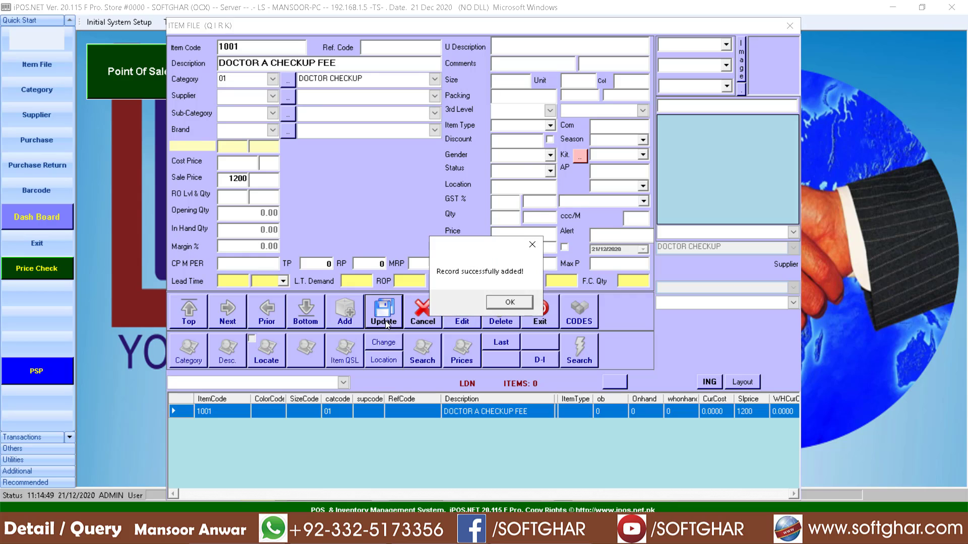
{"action": "key", "text": "Return"}
Step: Create item 1002 DOCTOR B CHECKUP FEE in DOCTOR CHECKUP at sale price 1500
{"action": "left_click", "coordinate": [353, 327]}
{"action": "type", "text": "100"}
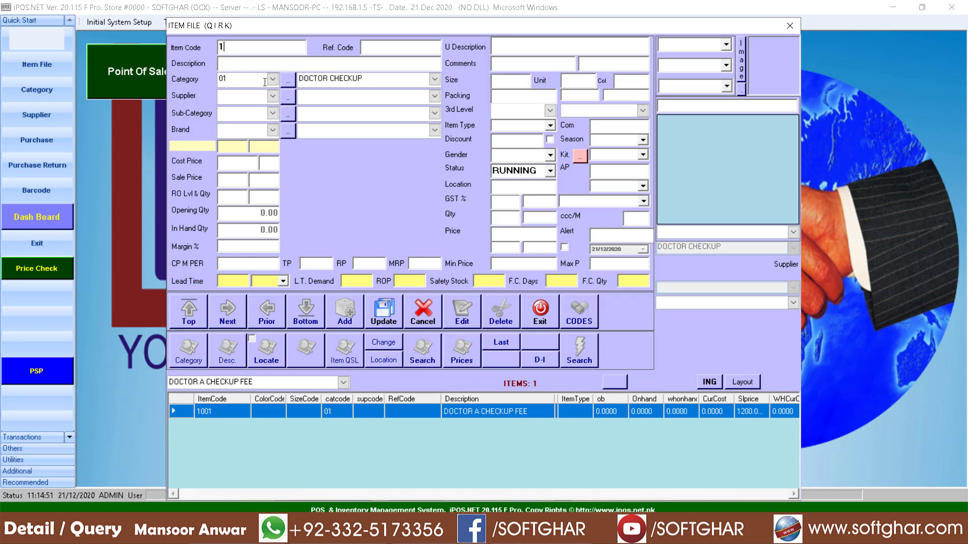
{"action": "type", "text": "1"}
{"action": "key", "text": "Return"}
{"action": "key", "text": "Return"}
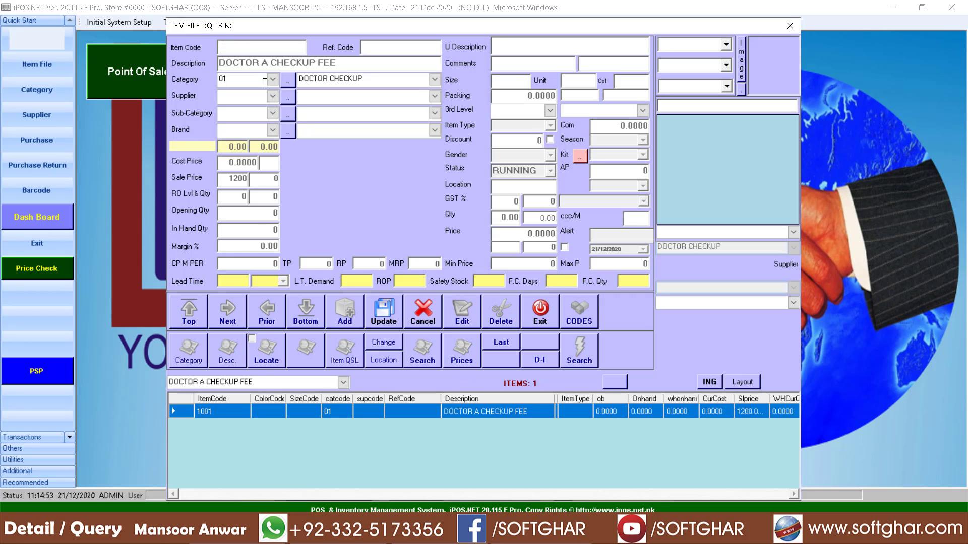
{"action": "type", "text": "1002"}
{"action": "key", "text": "Return"}
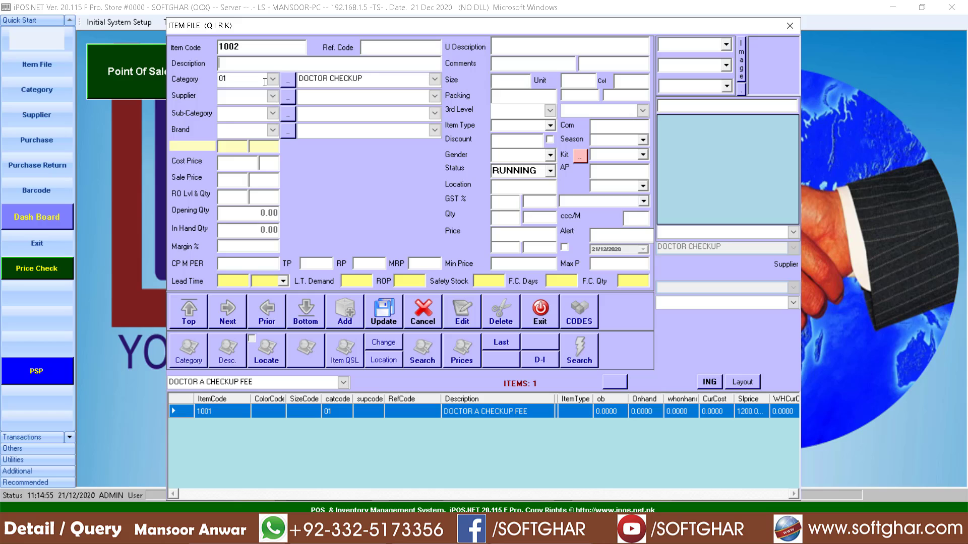
{"action": "type", "text": "DOCTOR B CHECKUP FEE"}
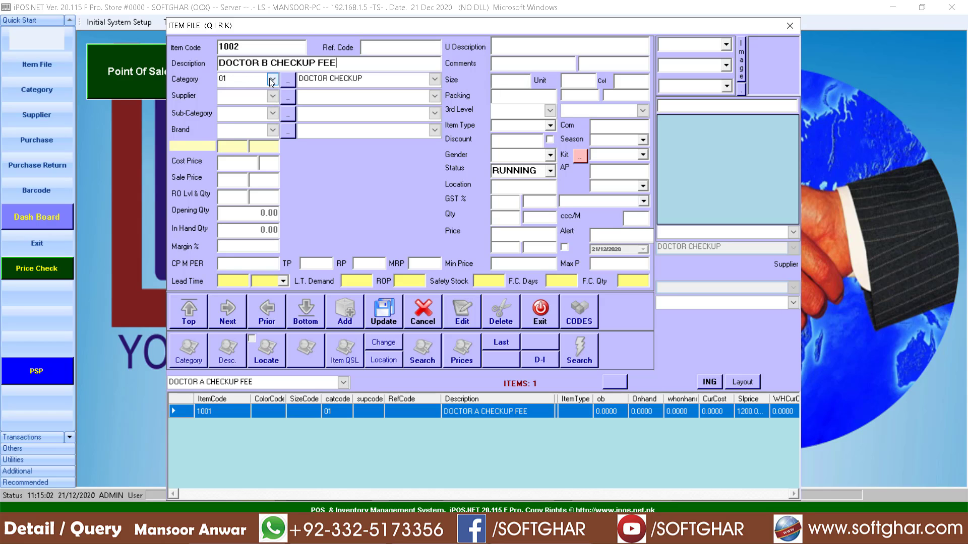
{"action": "left_click", "coordinate": [272, 82]}
{"action": "left_click", "coordinate": [269, 105]}
{"action": "left_click", "coordinate": [237, 177]}
{"action": "type", "text": "1500"}
{"action": "left_click", "coordinate": [386, 323]}
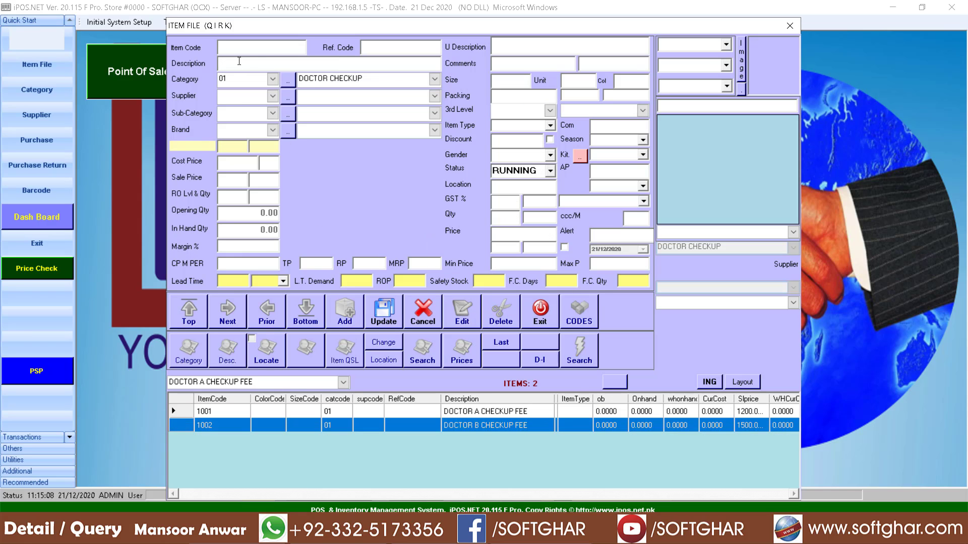
Step: Create item 1003 ABC TEST in category TESTS at sale price 800
{"action": "type", "text": "1003"}
{"action": "type", "text": "ABC"}
{"action": "type", "text": " TEST"}
{"action": "left_click", "coordinate": [272, 79]}
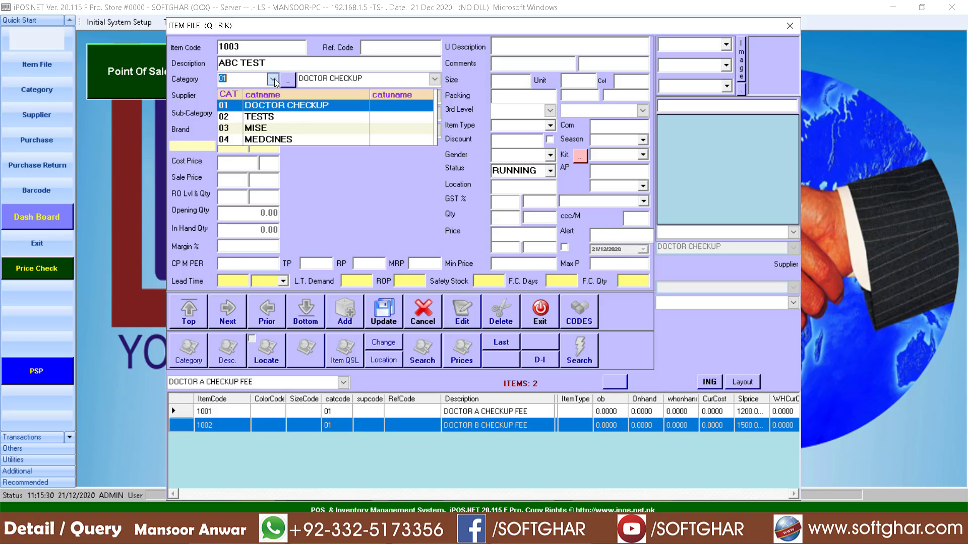
{"action": "left_click", "coordinate": [263, 117]}
{"action": "left_click", "coordinate": [234, 179]}
{"action": "type", "text": "8"}
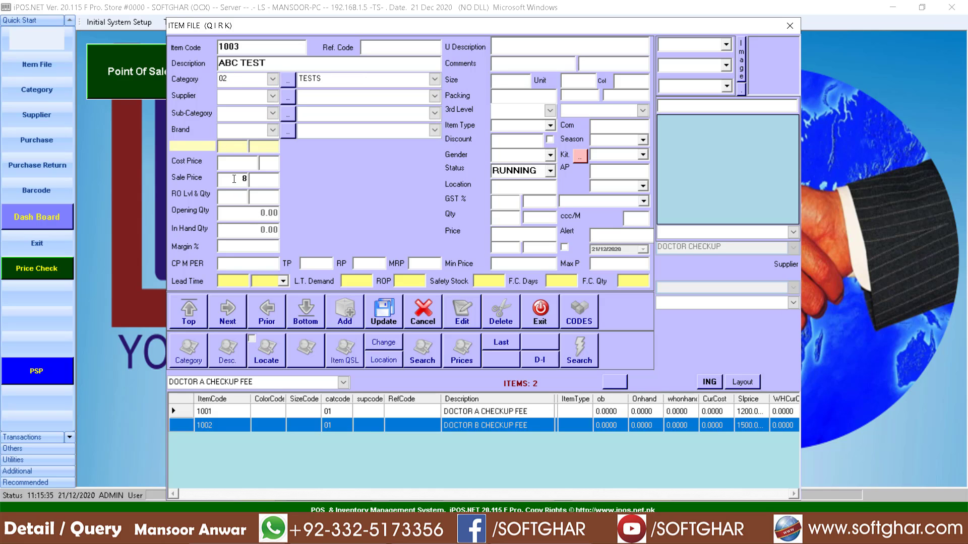
{"action": "type", "text": "00"}
{"action": "left_click", "coordinate": [388, 313]}
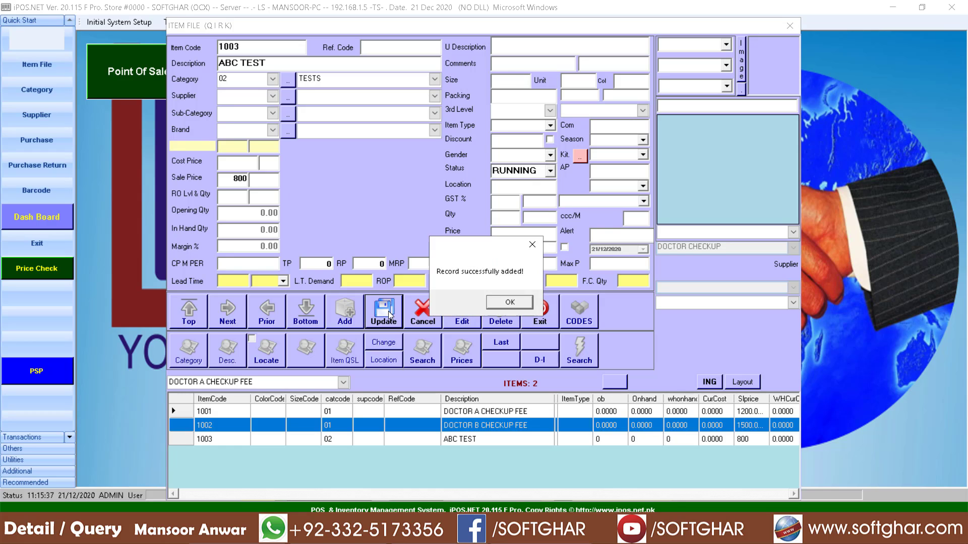
{"action": "key", "text": "Return"}
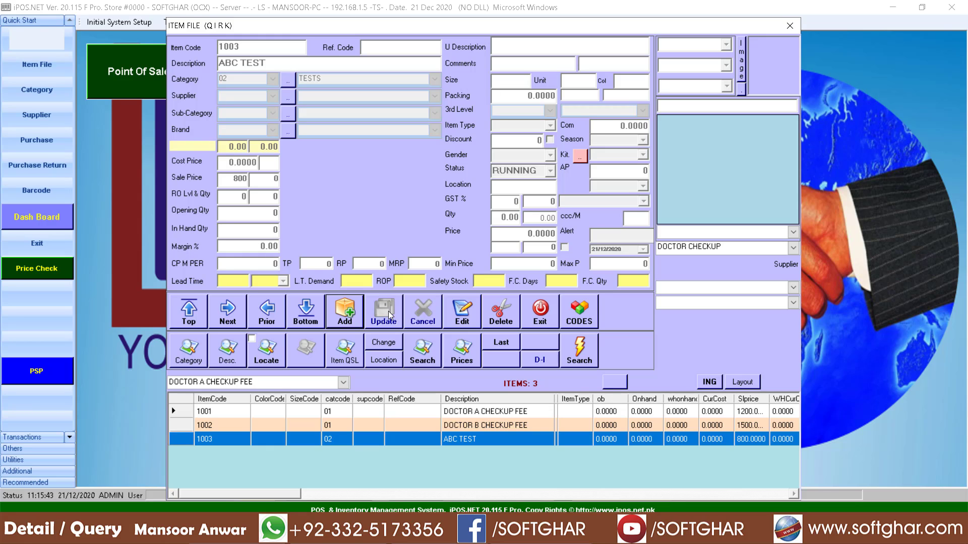
Step: Exit the Item File and log in to Point Of Sale with the POS user's password
{"action": "left_click", "coordinate": [541, 314]}
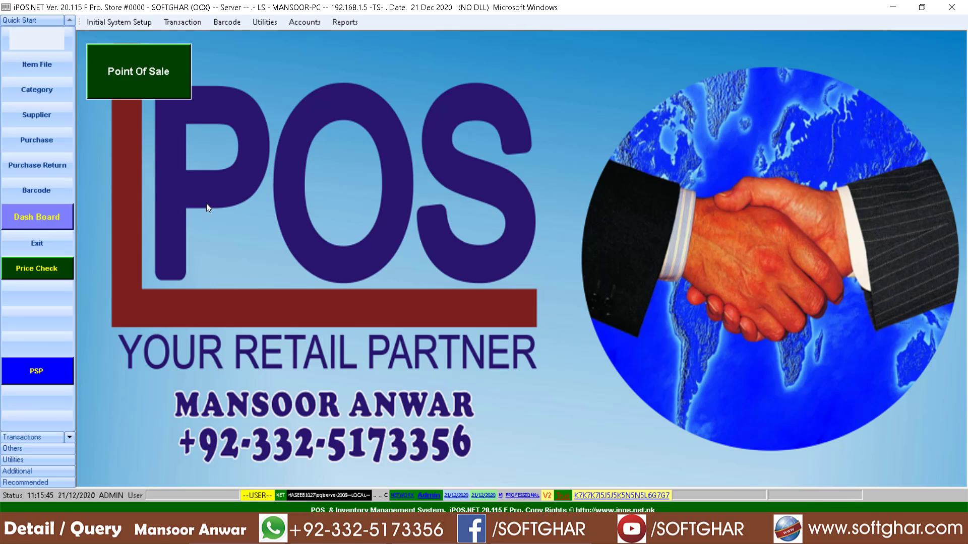
{"action": "left_click", "coordinate": [156, 83]}
{"action": "left_click", "coordinate": [740, 93]}
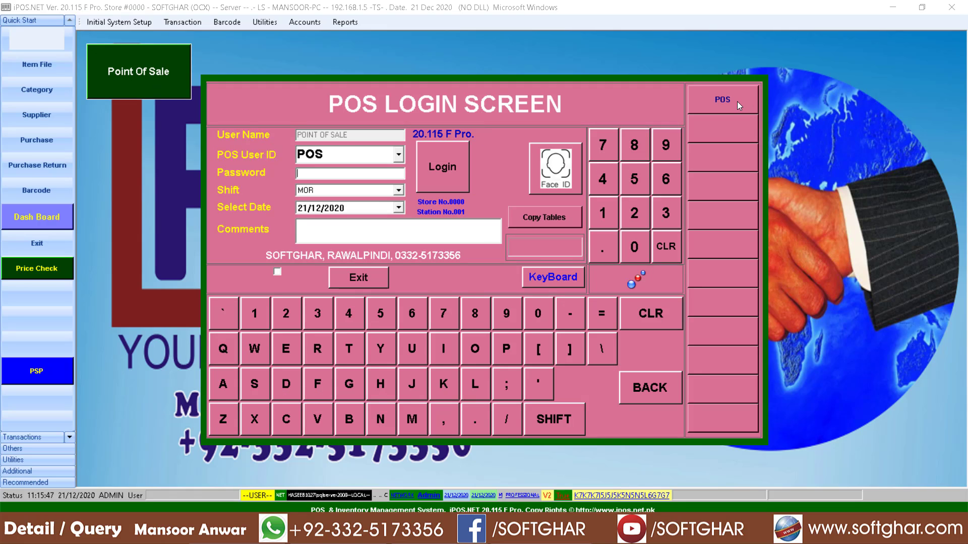
{"action": "type", "text": "***"}
{"action": "key", "text": "Return"}
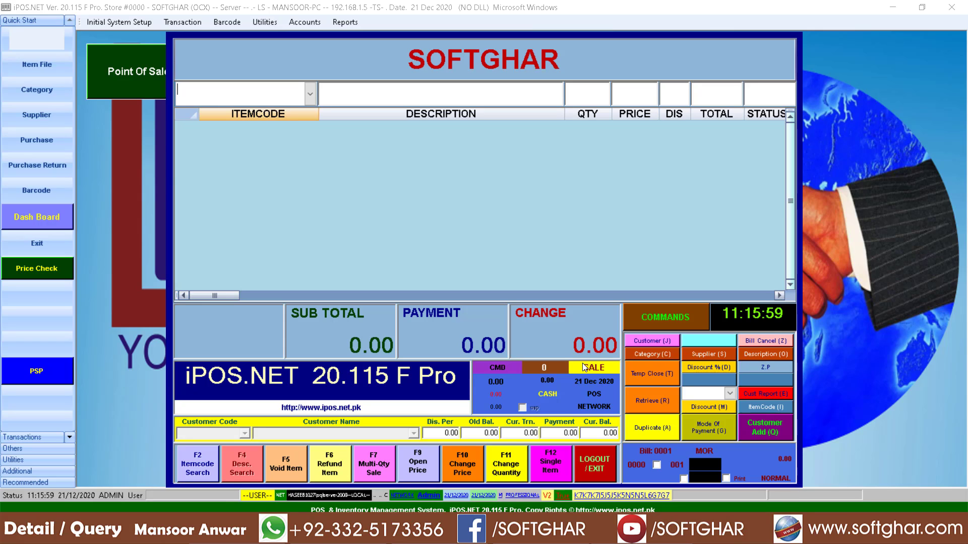
Step: Search '/DO' and add DOCTOR A CHECKUP FEE (1200) to bill 0001
{"action": "type", "text": "/"}
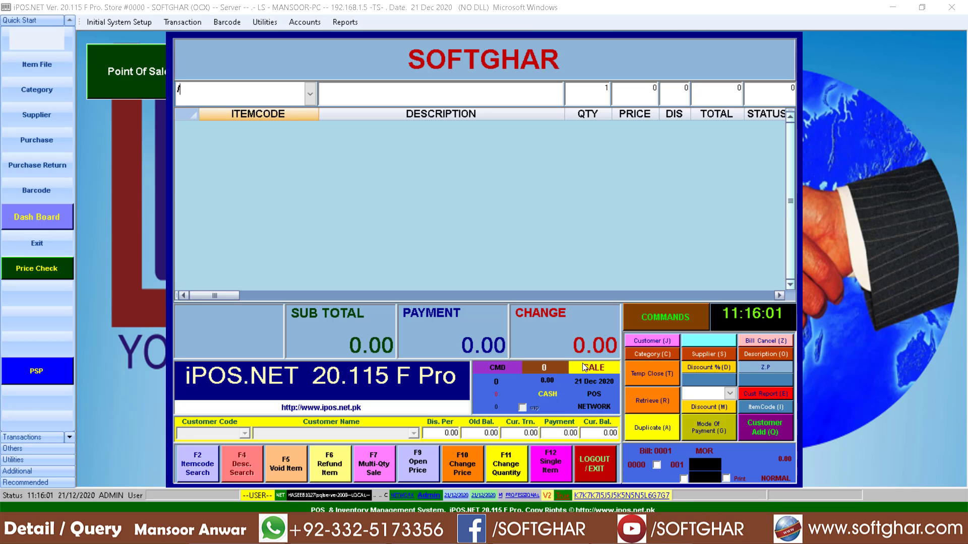
{"action": "type", "text": "DOC"}
{"action": "key", "text": "Return"}
{"action": "key", "text": "Down"}
{"action": "key", "text": "Up"}
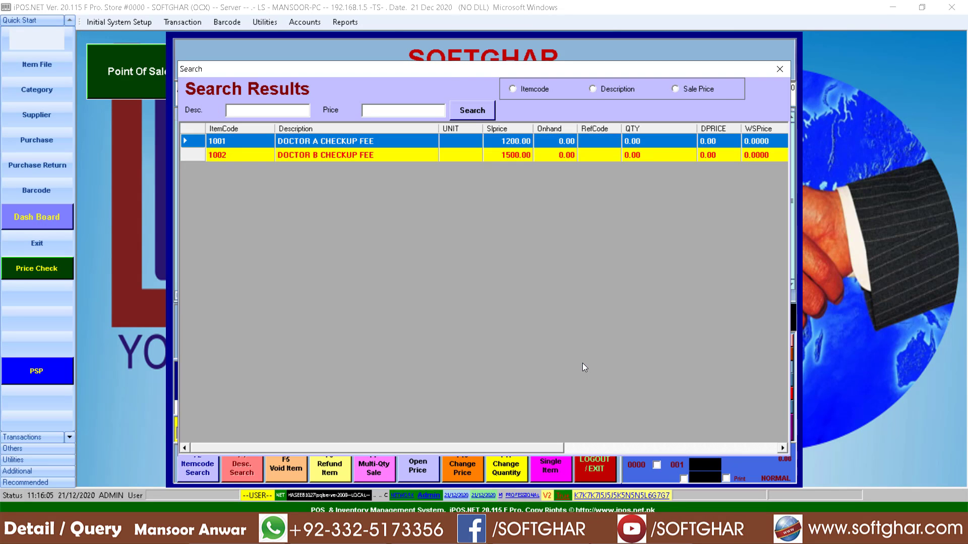
{"action": "key", "text": "Return"}
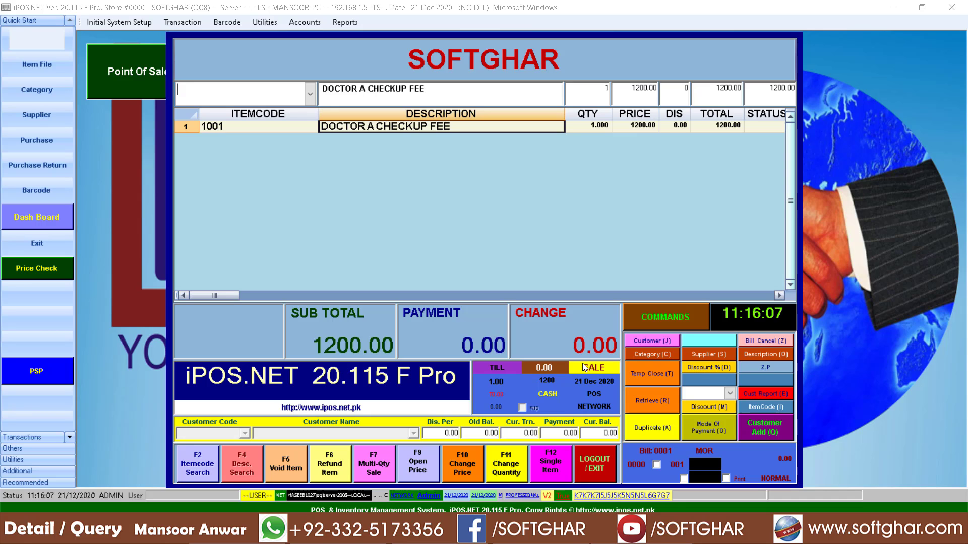
Step: Add ABC TEST (800) for a 2000 subtotal and move to payment and client details
{"action": "key", "text": "F2"}
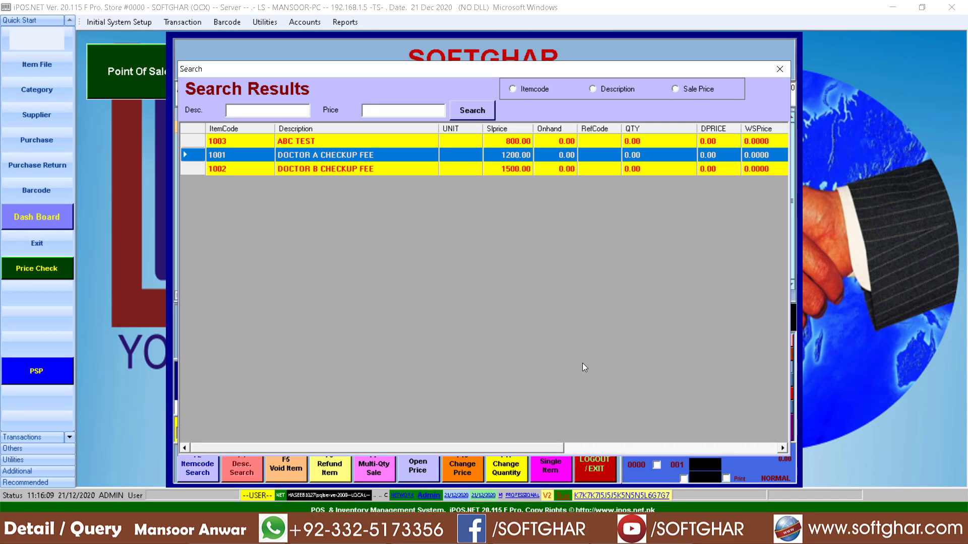
{"action": "key", "text": "Up"}
{"action": "key", "text": "Return"}
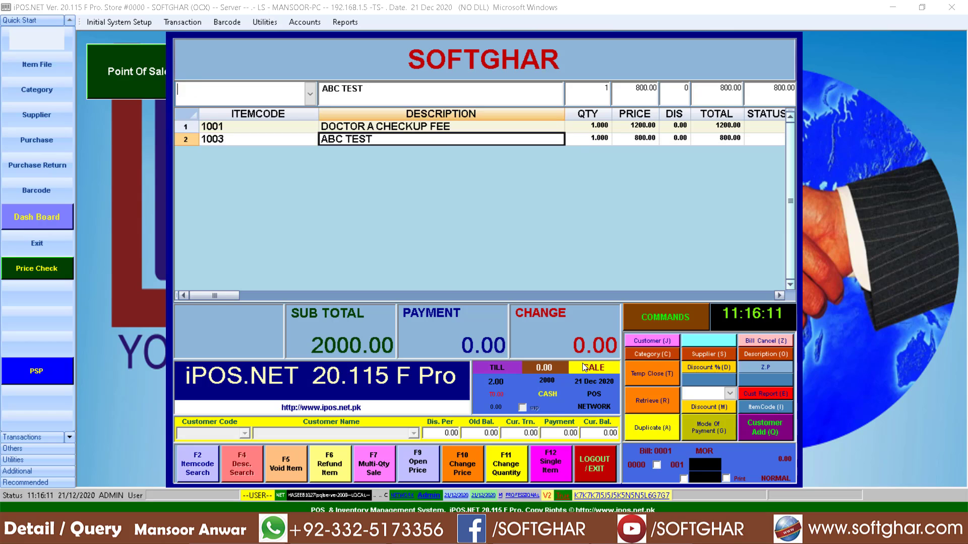
{"action": "key", "text": "Return"}
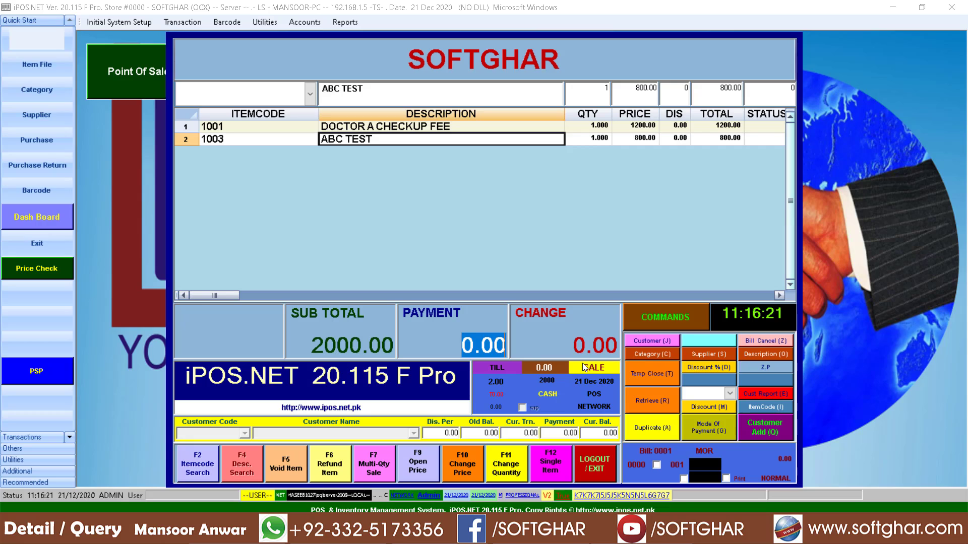
{"action": "key", "text": "Return"}
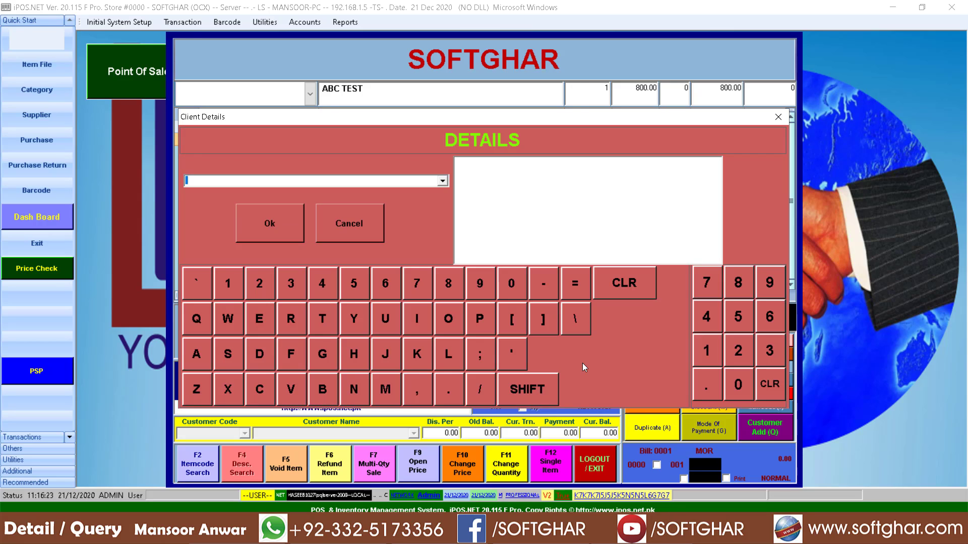
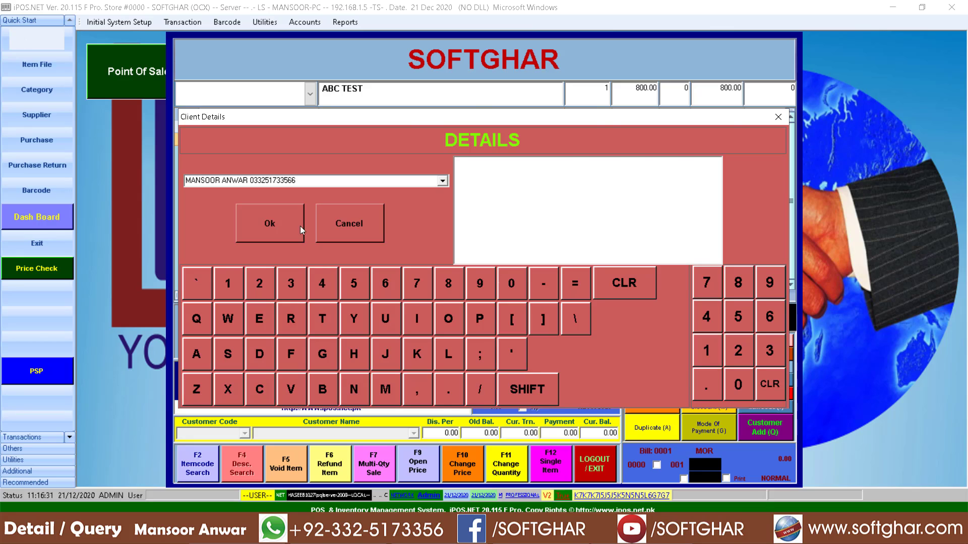
Step: Cancel the Client Details entry and open the customer records form via Customer (J)
{"action": "left_click", "coordinate": [348, 225]}
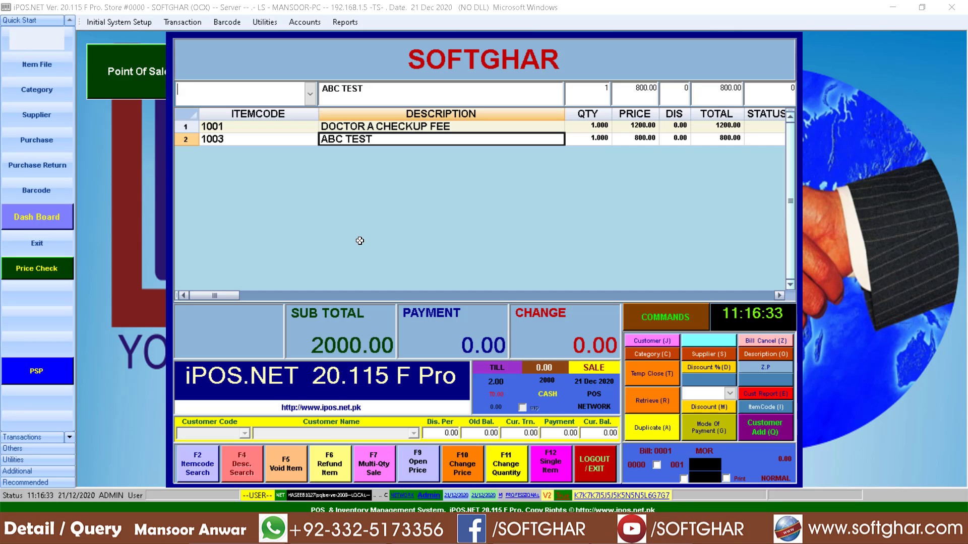
{"action": "left_click", "coordinate": [650, 340]}
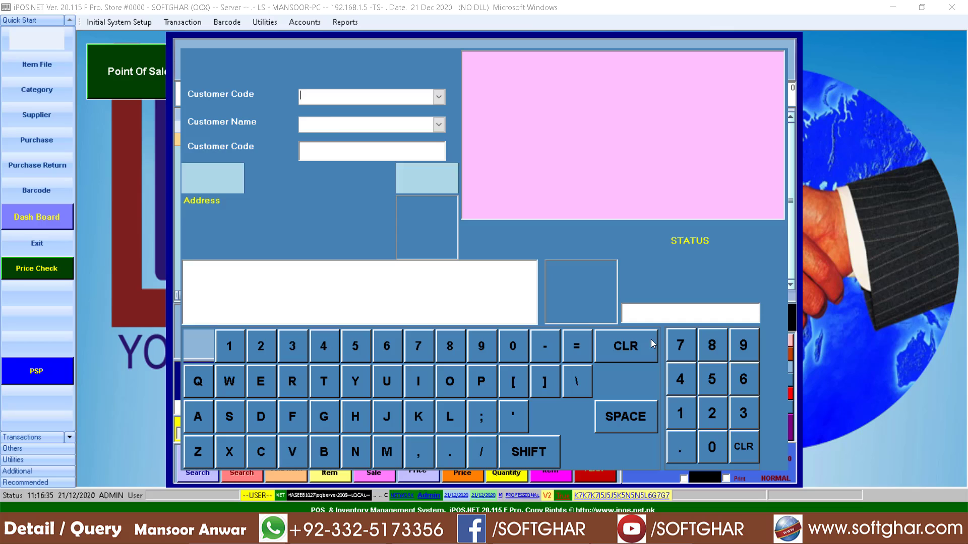
{"action": "double_click", "coordinate": [338, 121]}
Step: Save new customer 10001 with the customer's name and mobile number, and attach them to the sale
{"action": "left_click", "coordinate": [334, 83]}
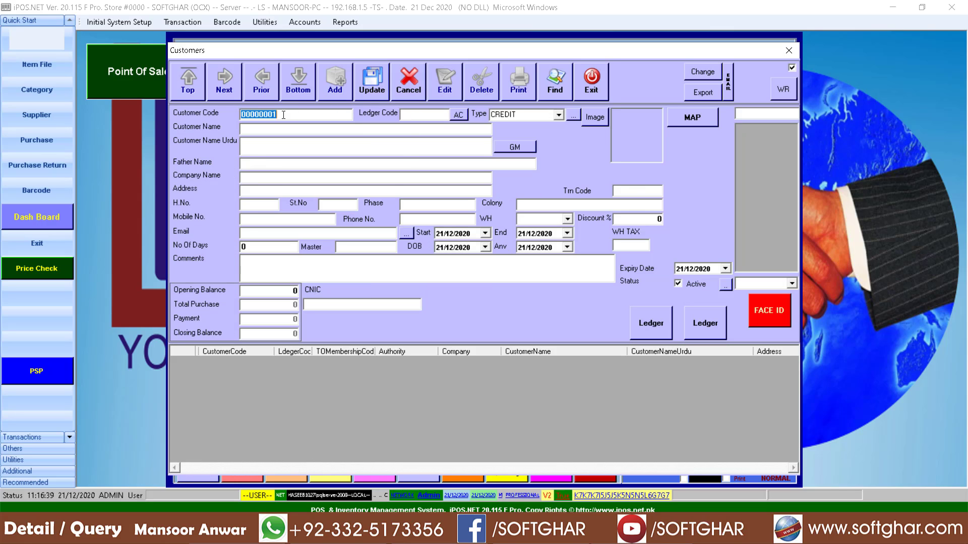
{"action": "type", "text": "10001"}
{"action": "key", "text": "Return"}
{"action": "key", "text": "Return"}
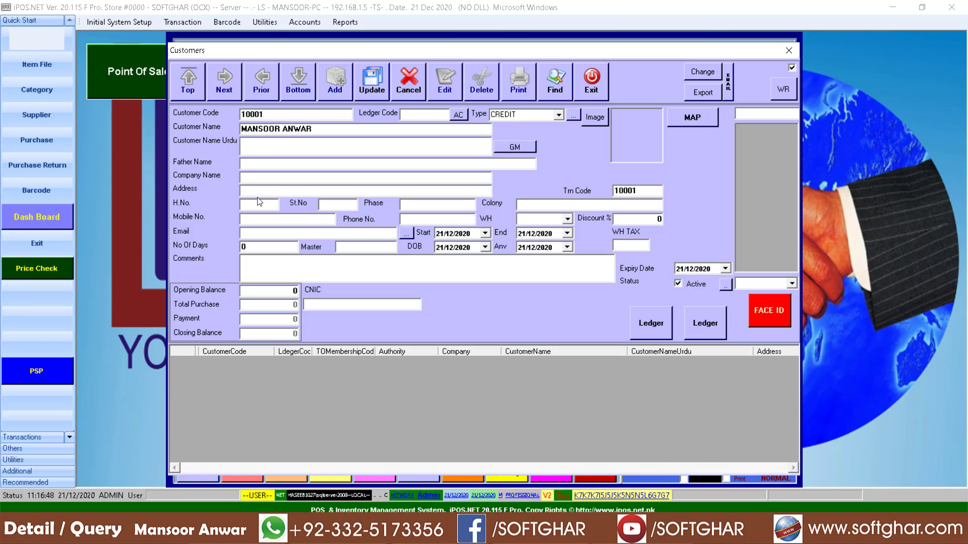
{"action": "type", "text": "DSFASDF"}
{"action": "key", "text": "Return"}
{"action": "left_click", "coordinate": [372, 91]}
{"action": "key", "text": "Return"}
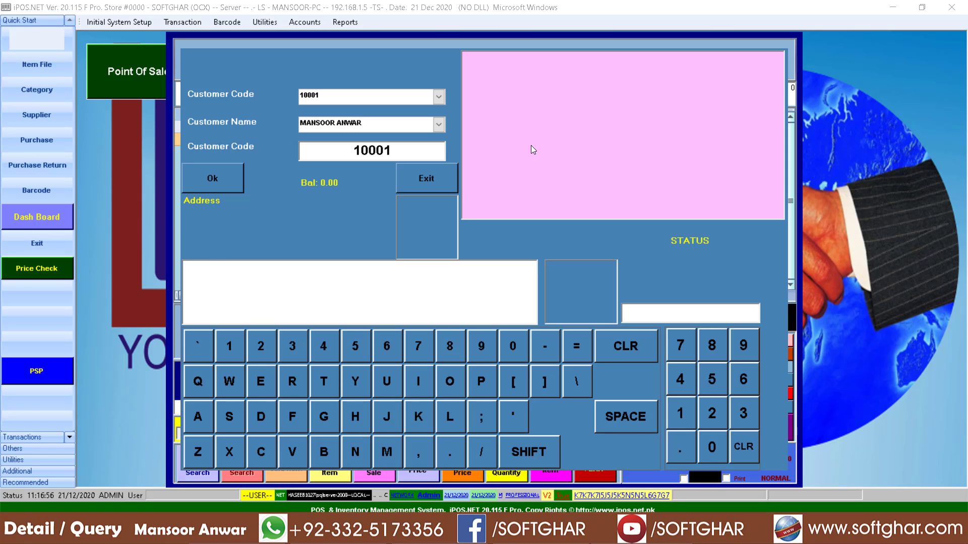
{"action": "left_click", "coordinate": [208, 183]}
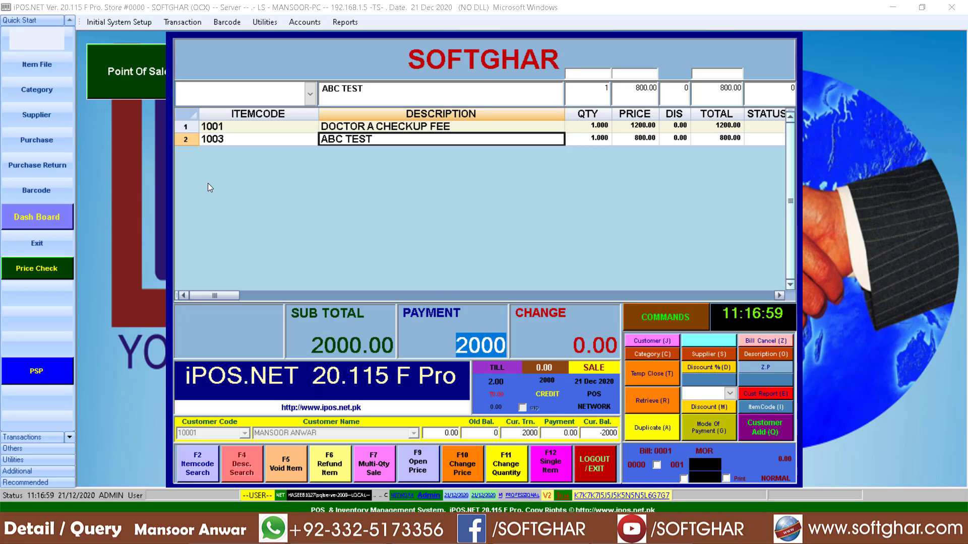
Step: Commit the 2000 credit sale, check the receipt's customer code and both item lines, then close it
{"action": "key", "text": "Return"}
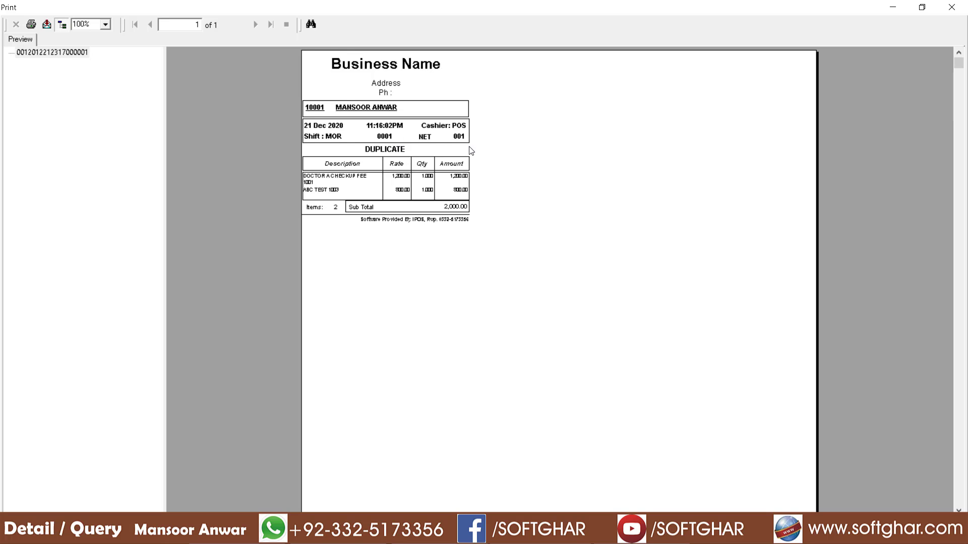
{"action": "left_click", "coordinate": [314, 108]}
{"action": "left_click", "coordinate": [335, 179]}
{"action": "left_click", "coordinate": [324, 192]}
{"action": "left_click", "coordinate": [951, 7]}
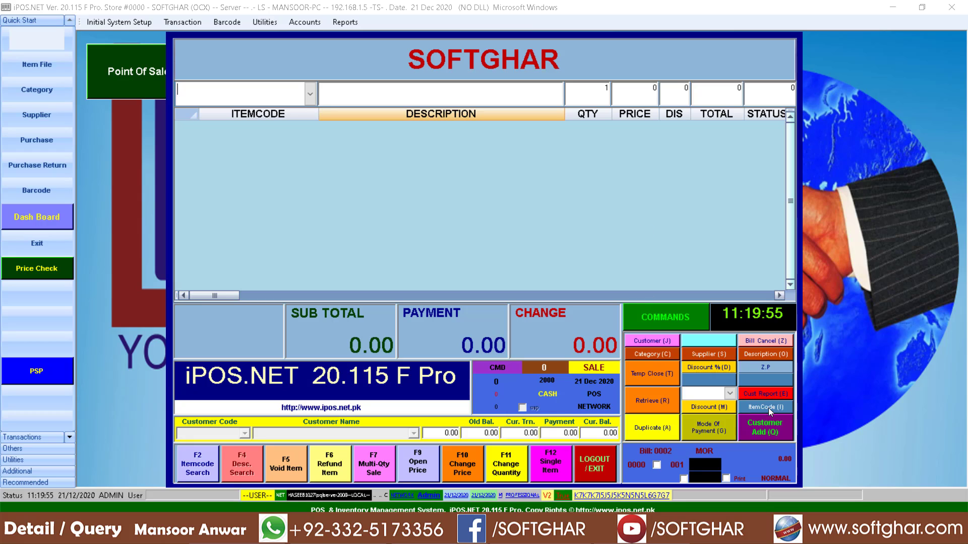
{"action": "left_click", "coordinate": [754, 394]}
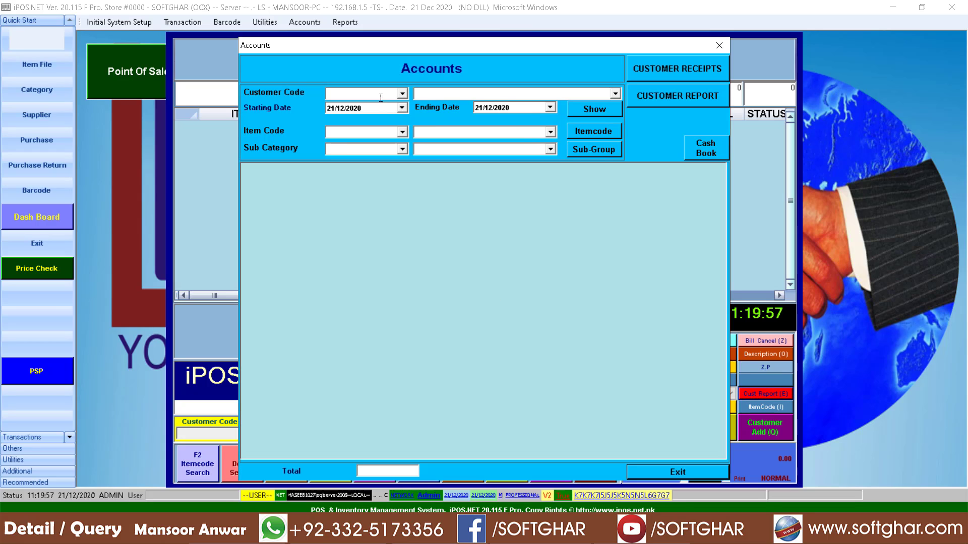
{"action": "left_click", "coordinate": [402, 95]}
{"action": "left_click", "coordinate": [340, 111]}
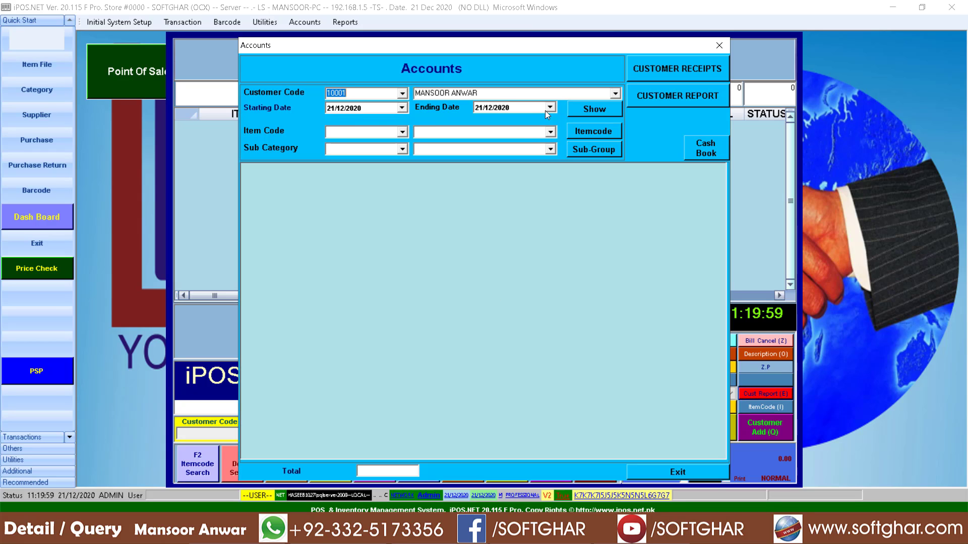
{"action": "left_click", "coordinate": [586, 108]}
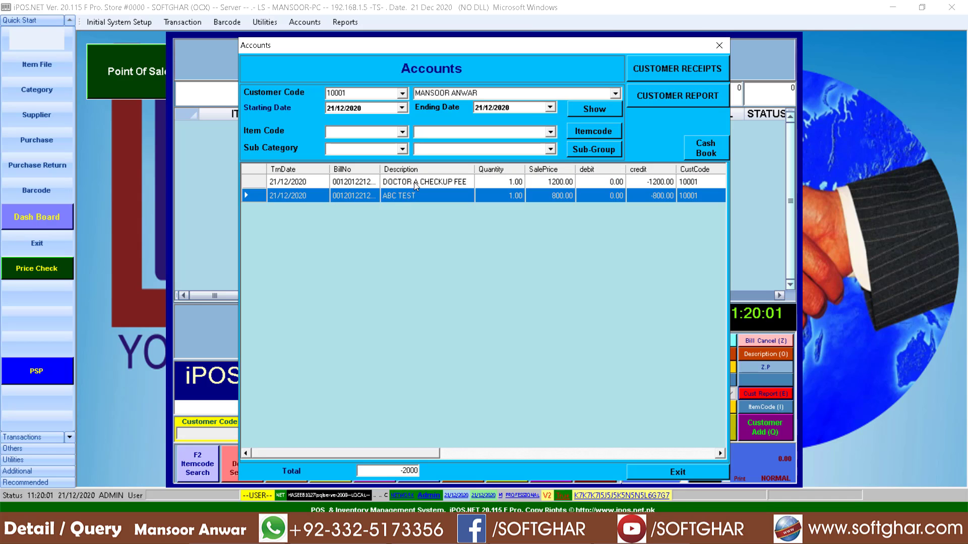
{"action": "left_click", "coordinate": [348, 192]}
{"action": "left_click", "coordinate": [660, 181]}
{"action": "left_click", "coordinate": [661, 193]}
{"action": "left_click", "coordinate": [657, 183]}
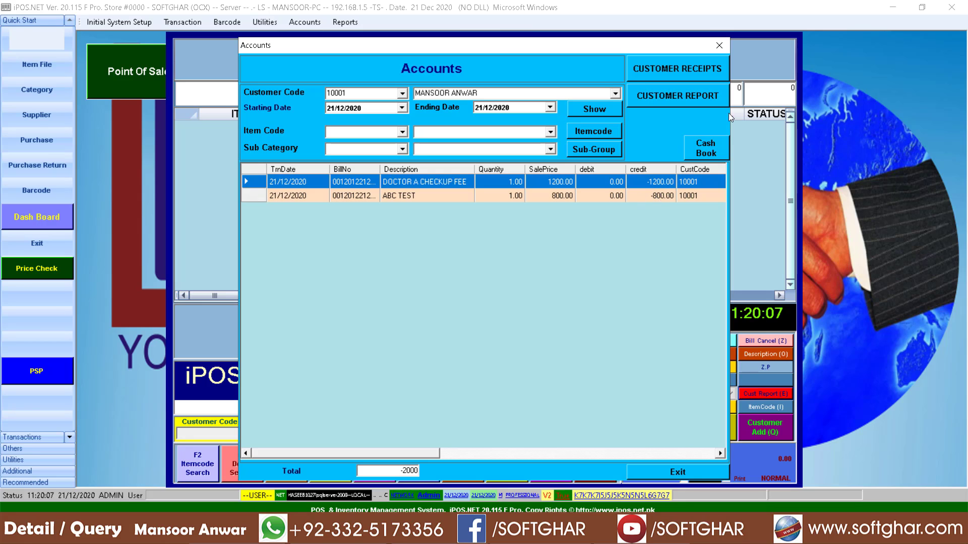
{"action": "left_click", "coordinate": [719, 45]}
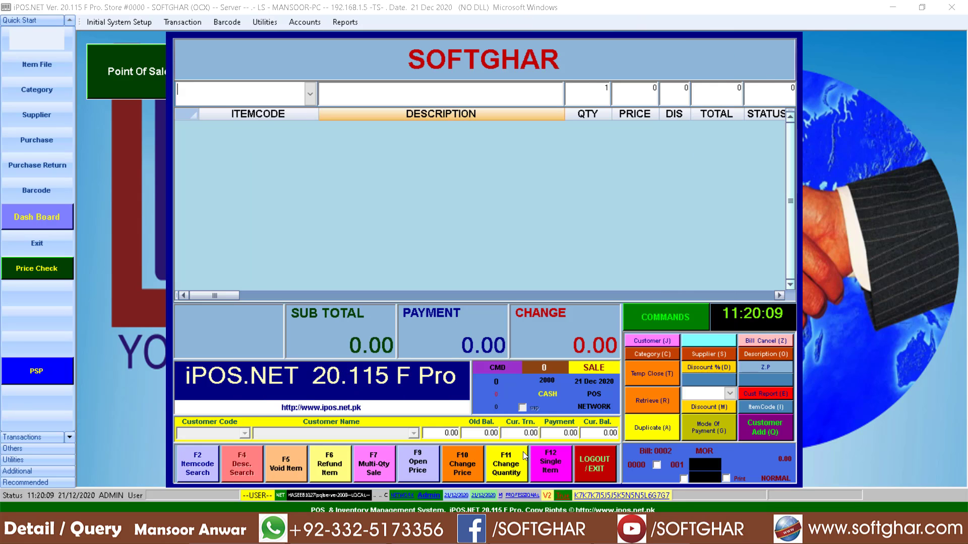
Step: Log out of the sale screen and preview the Daily Sale Report showing the 2,000.00 total
{"action": "left_click", "coordinate": [595, 464]}
{"action": "left_click", "coordinate": [488, 304]}
{"action": "left_click", "coordinate": [344, 22]}
{"action": "mouse_move", "coordinate": [355, 35]}
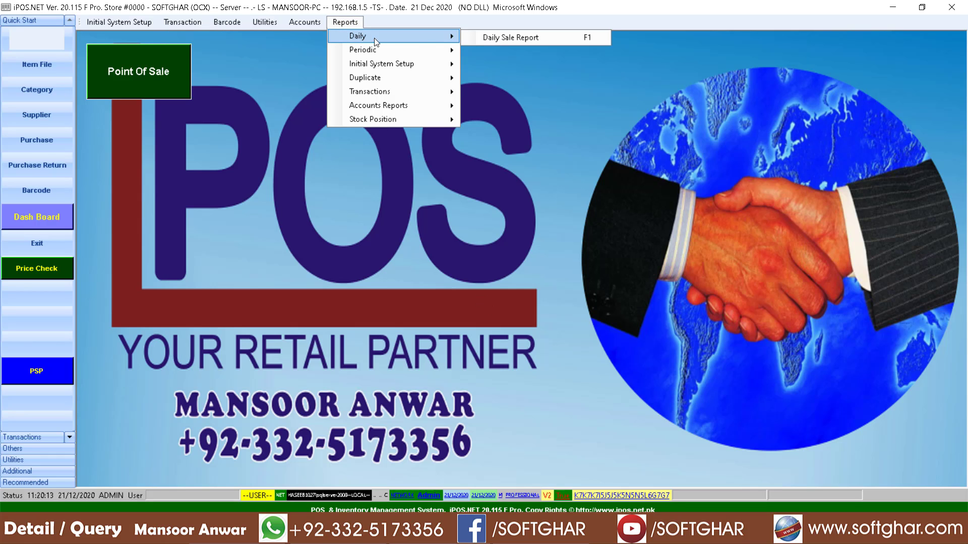
{"action": "left_click", "coordinate": [504, 37]}
{"action": "left_click", "coordinate": [193, 183]}
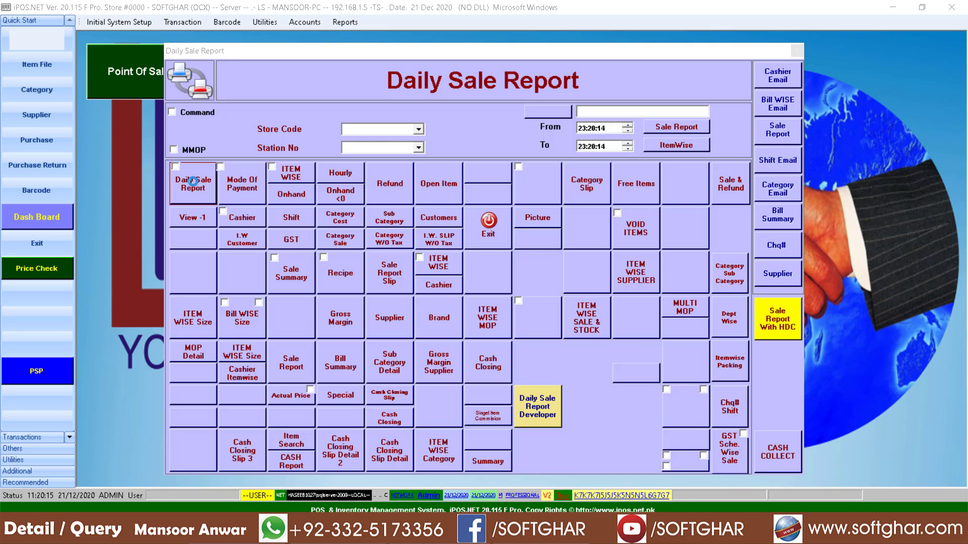
{"action": "left_click", "coordinate": [552, 348]}
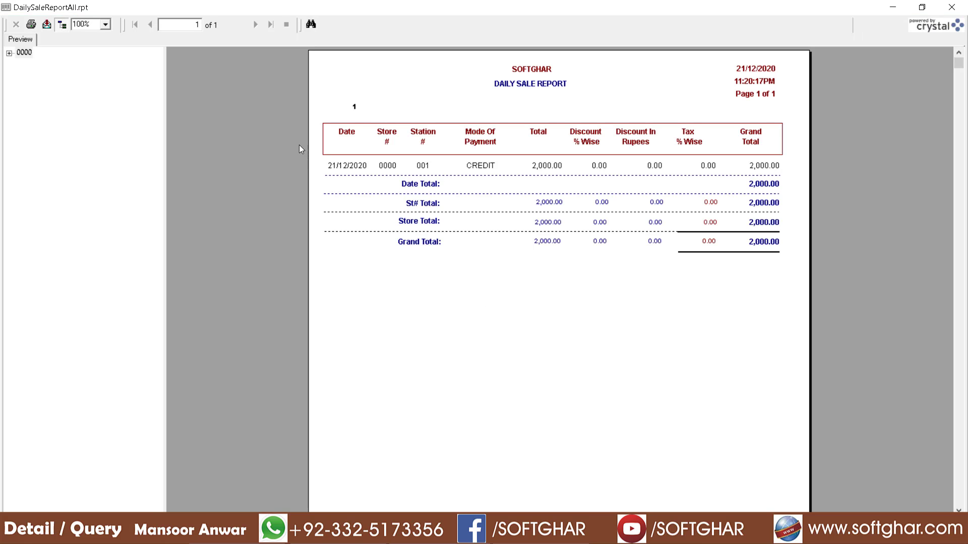
{"action": "left_click", "coordinate": [753, 168]}
{"action": "left_click", "coordinate": [952, 7]}
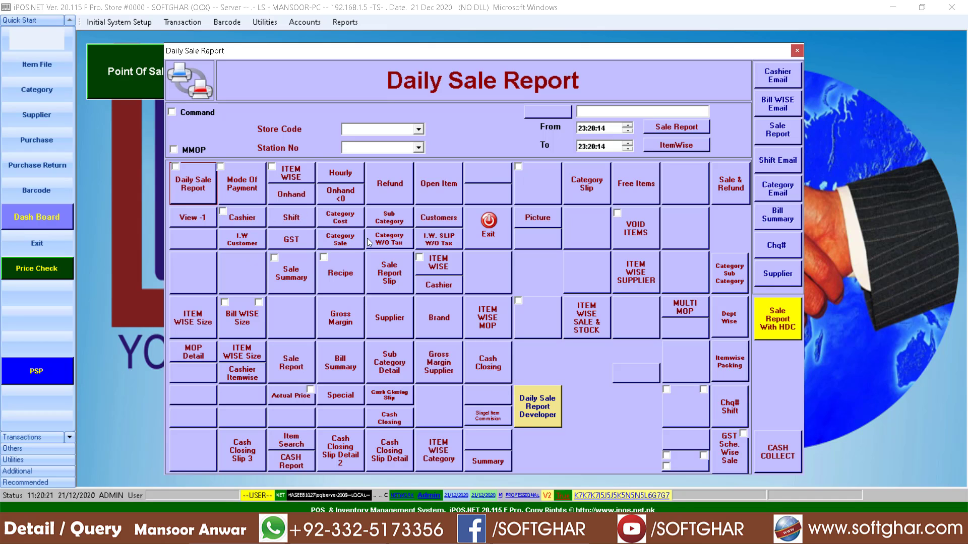
Step: Preview the Category Sale report showing DOCTOR CHECKUP 1200 and TESTS 800
{"action": "left_click", "coordinate": [349, 243]}
{"action": "left_click", "coordinate": [546, 348]}
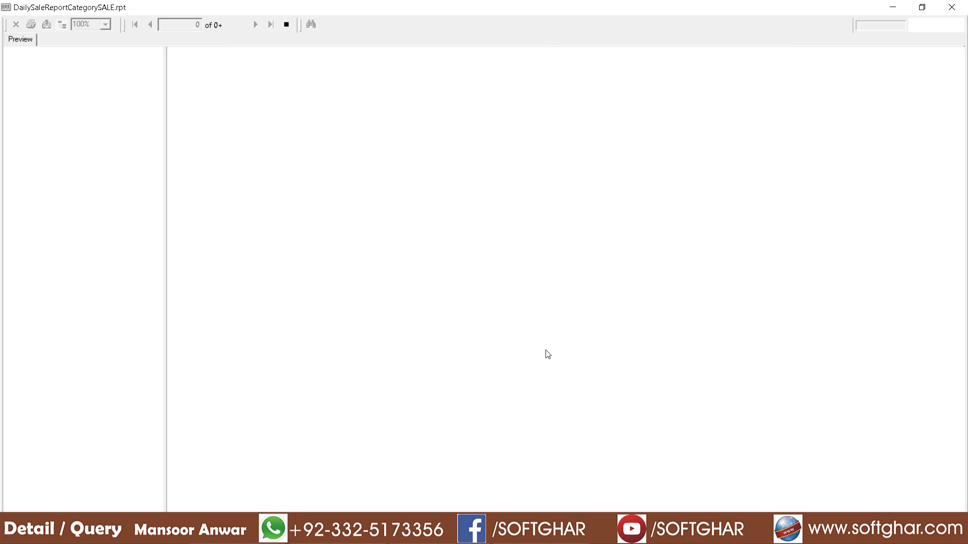
{"action": "left_click", "coordinate": [413, 135]}
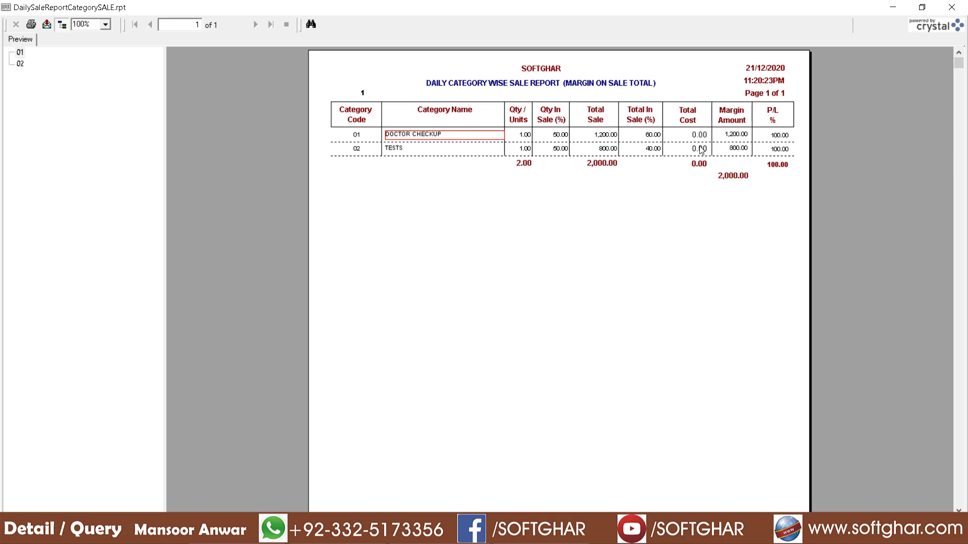
{"action": "left_click", "coordinate": [952, 7]}
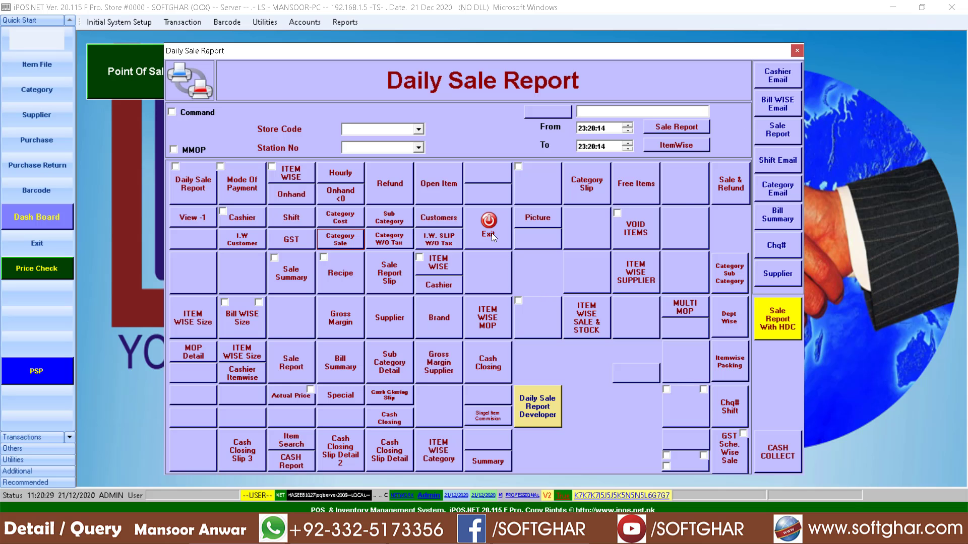
Step: Exit the Daily Sale Report window and open Utilities > Backup Of Database
{"action": "left_click", "coordinate": [492, 233]}
{"action": "left_click", "coordinate": [265, 22]}
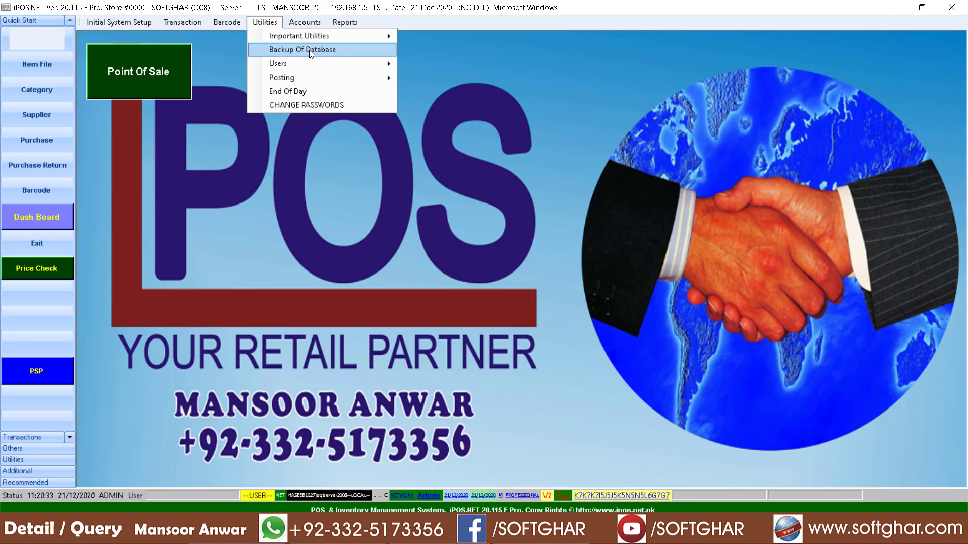
{"action": "left_click", "coordinate": [309, 50]}
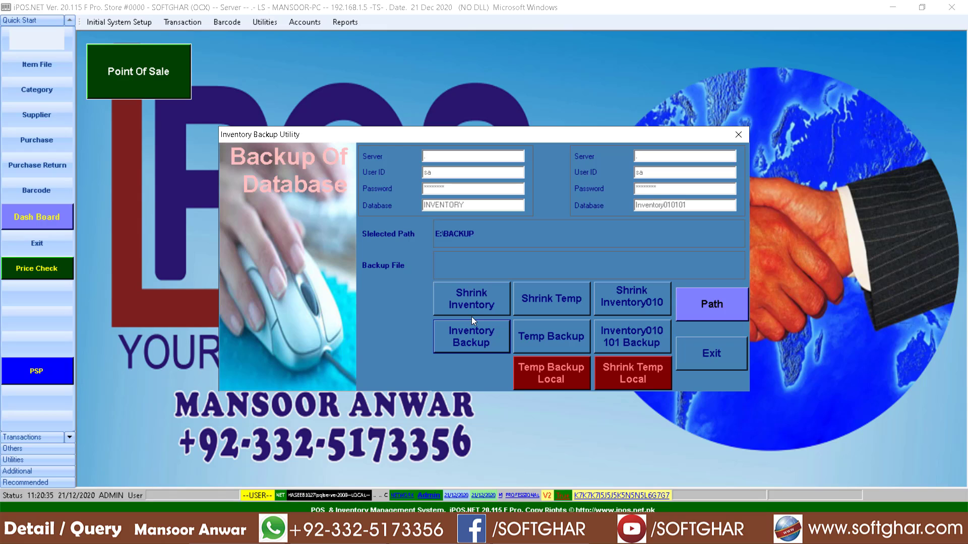